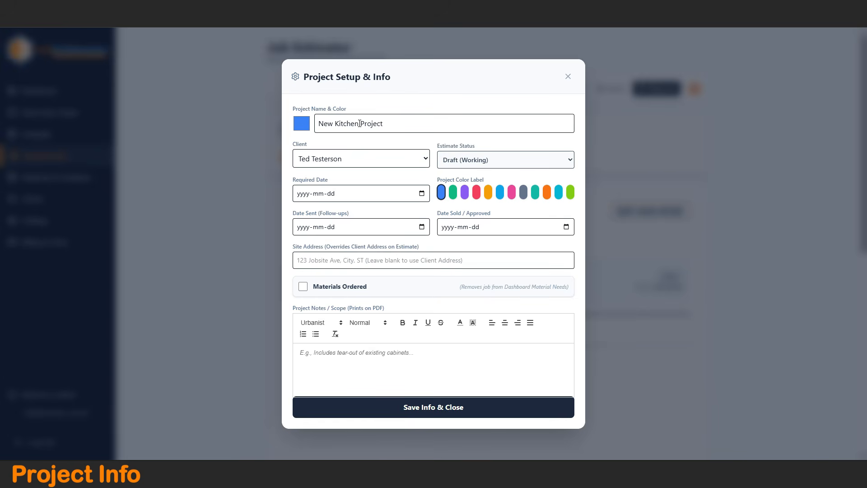
Rename the project as Test Kitchen Project and assign it to the third client in the client list.
drag(333, 123, 318, 123)
text(Test)
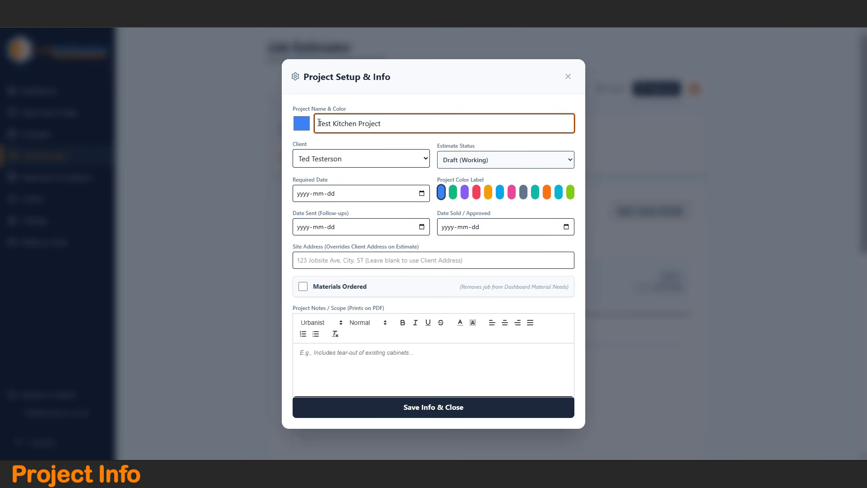
click(381, 139)
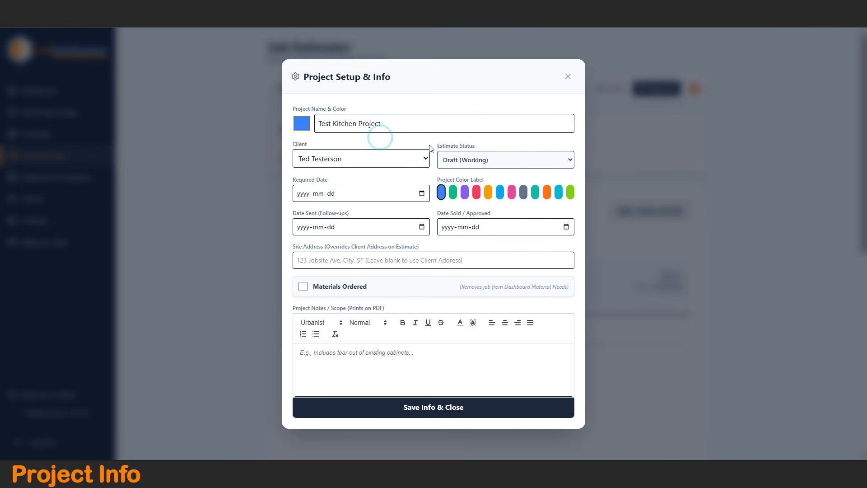
click(425, 160)
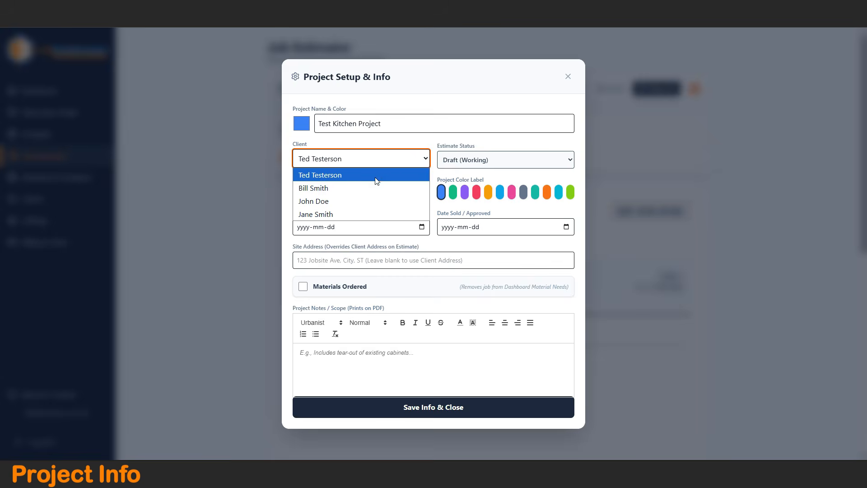
click(376, 204)
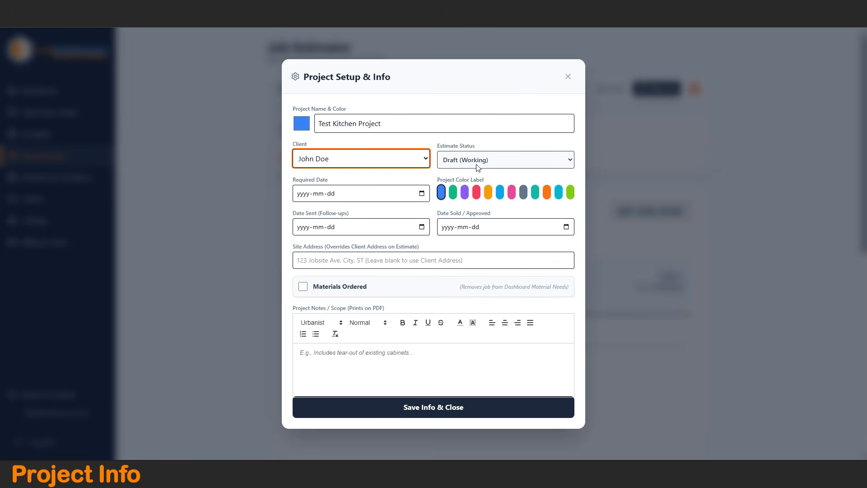
Examine the available estimate statuses, reselect Draft (Working), and look over the project color label choices.
drag(488, 144, 438, 147)
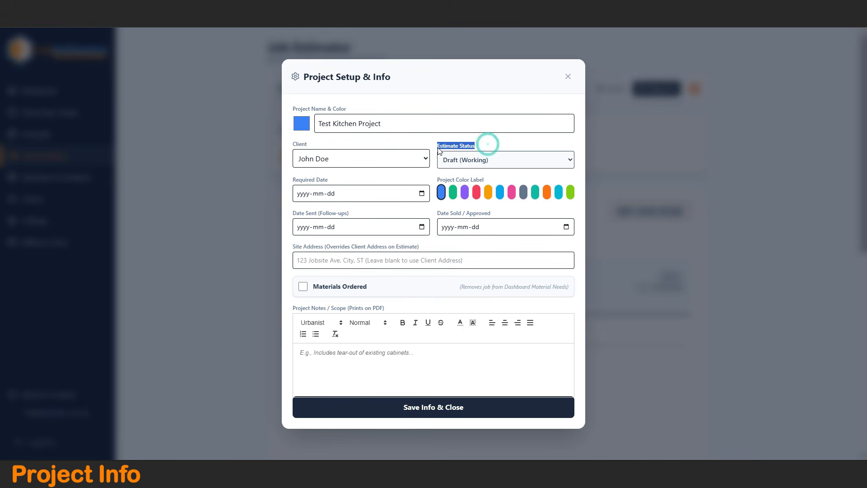
click(571, 161)
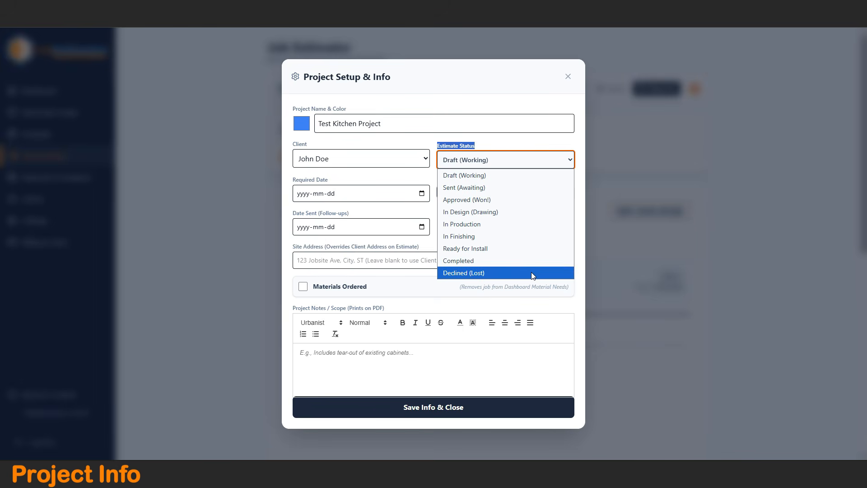
click(477, 173)
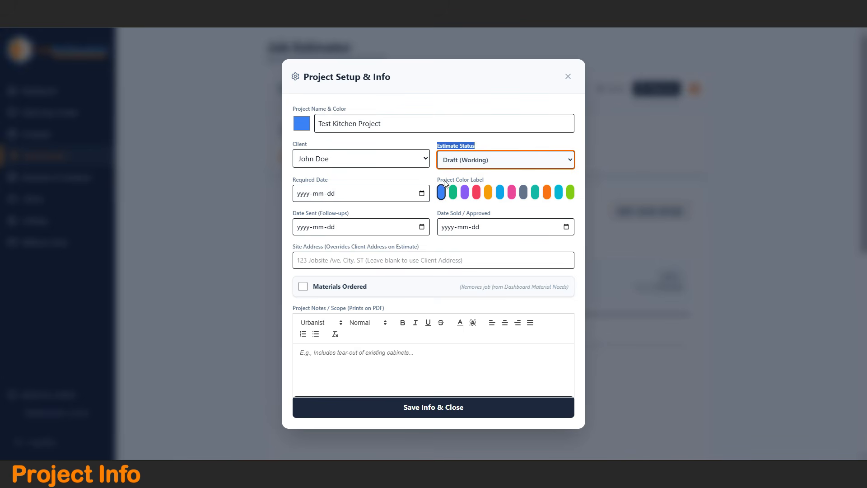
drag(436, 177, 494, 176)
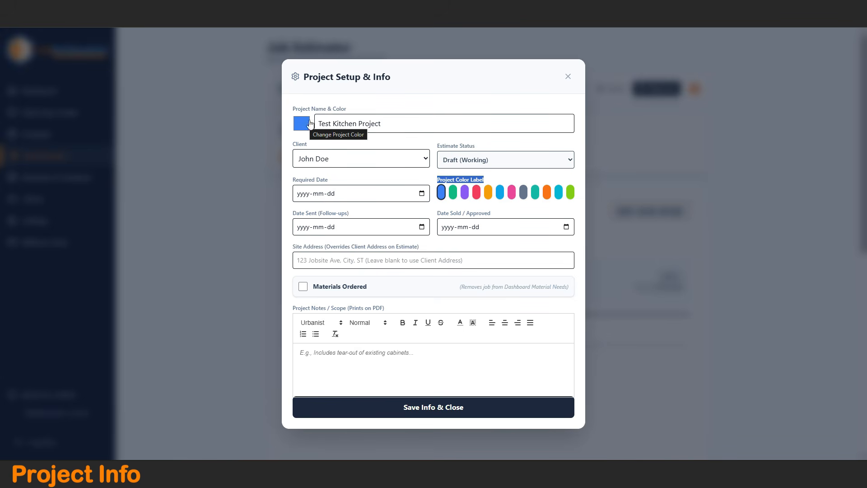
click(421, 96)
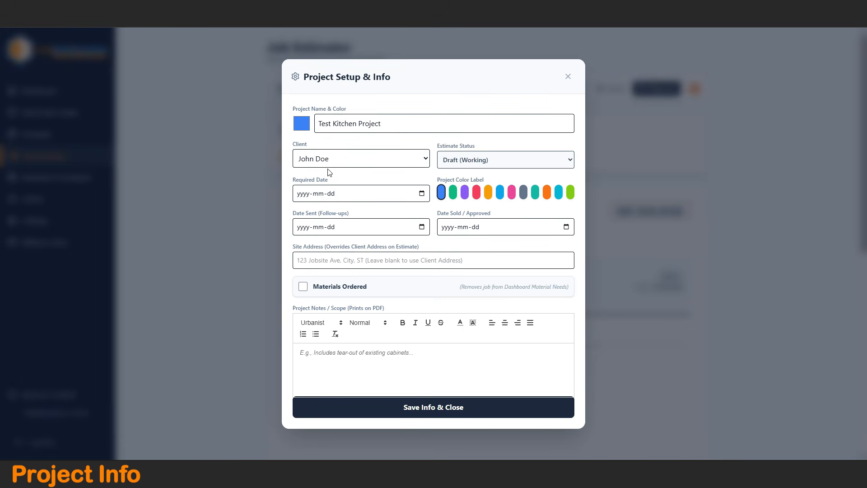
Set the project's required date to 2026-08-07.
drag(337, 176, 294, 184)
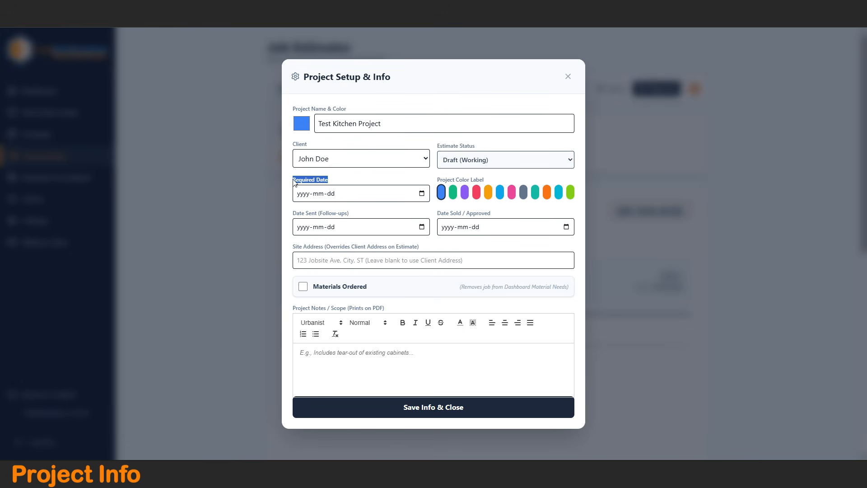
click(421, 194)
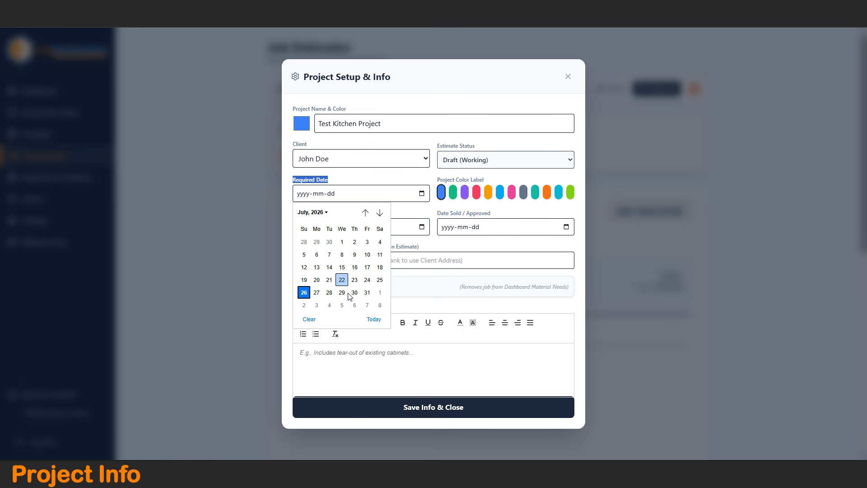
click(367, 305)
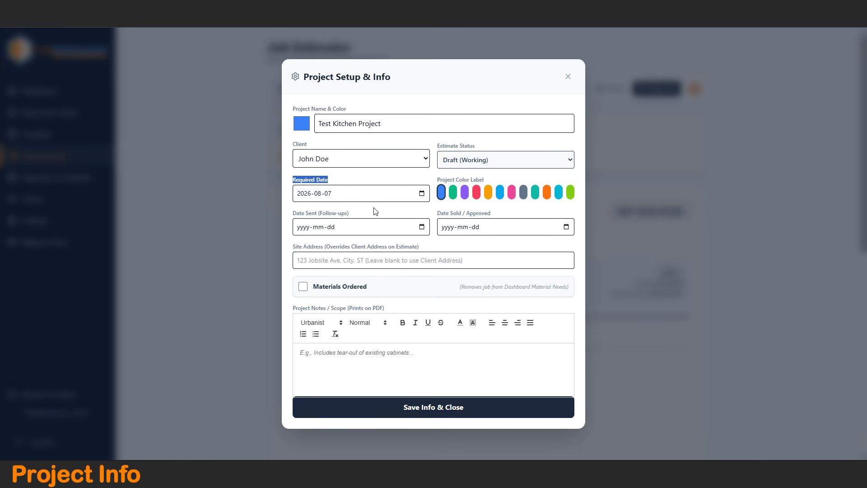
Set the Date Sent (Follow-ups) value to 2026-08-03.
drag(366, 211, 289, 218)
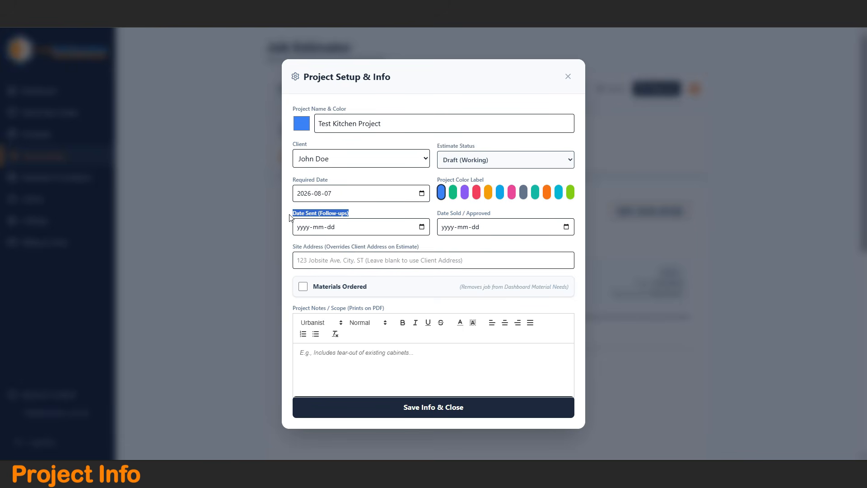
click(422, 227)
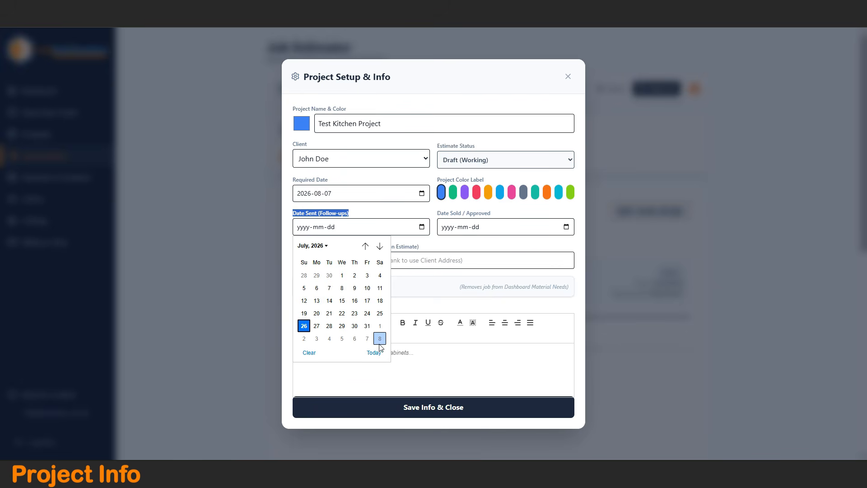
click(379, 246)
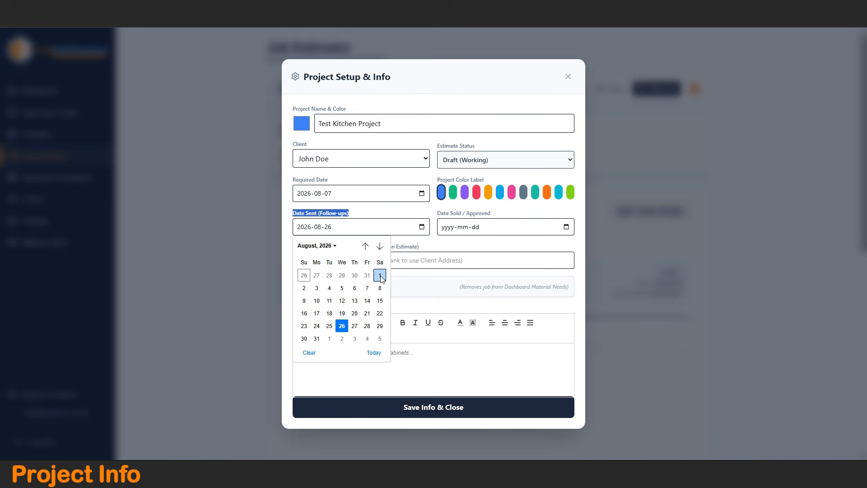
click(317, 289)
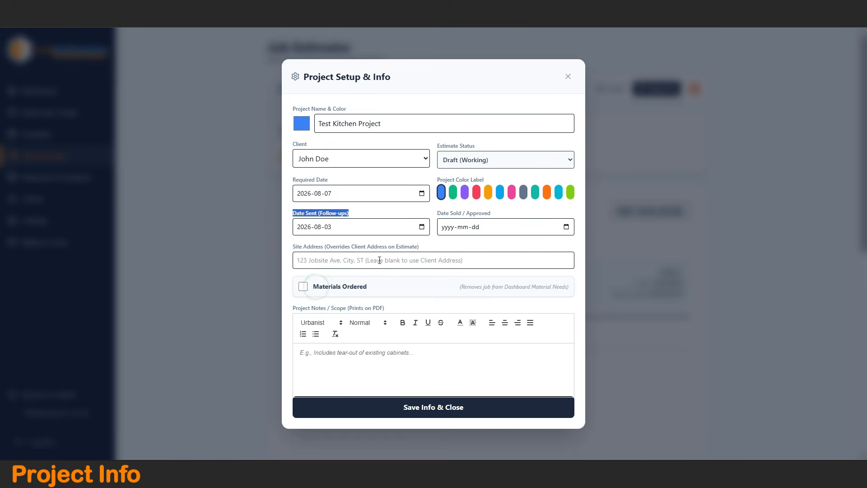
click(388, 215)
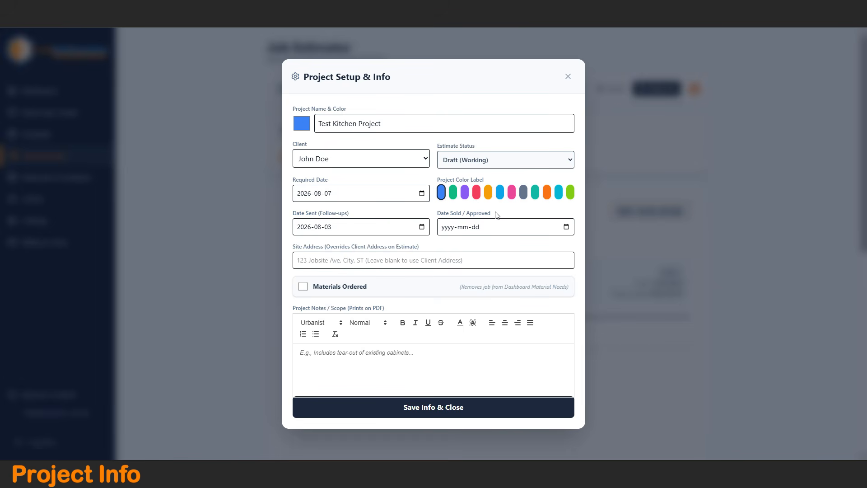
Examine the Date Sold / Approved, Site Address override and Materials Ordered settings of the project.
drag(494, 211, 416, 216)
click(416, 211)
drag(424, 246, 292, 247)
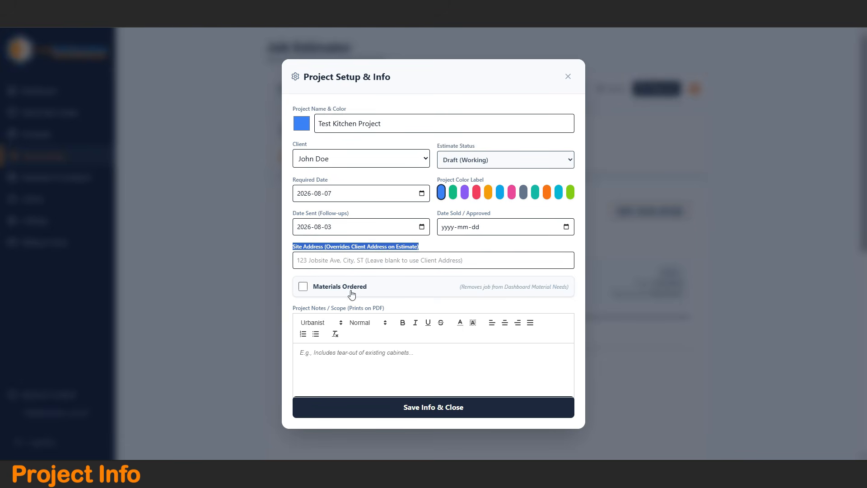
click(444, 251)
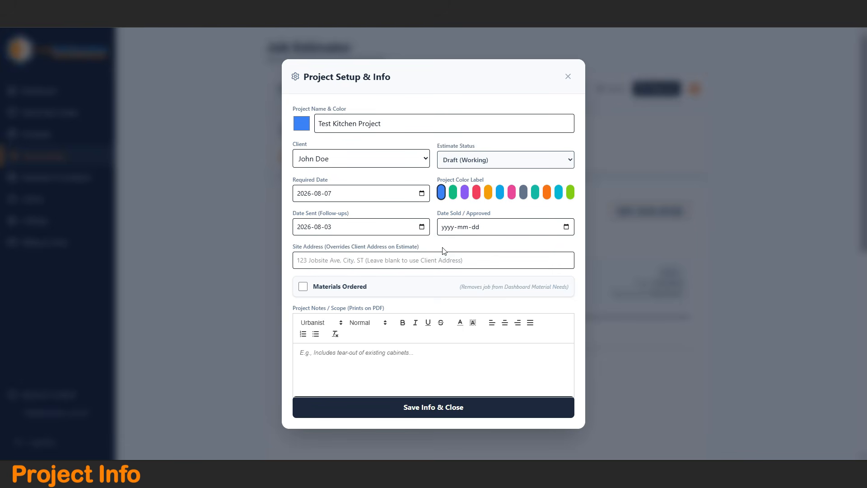
click(311, 286)
click(402, 280)
drag(459, 287, 572, 292)
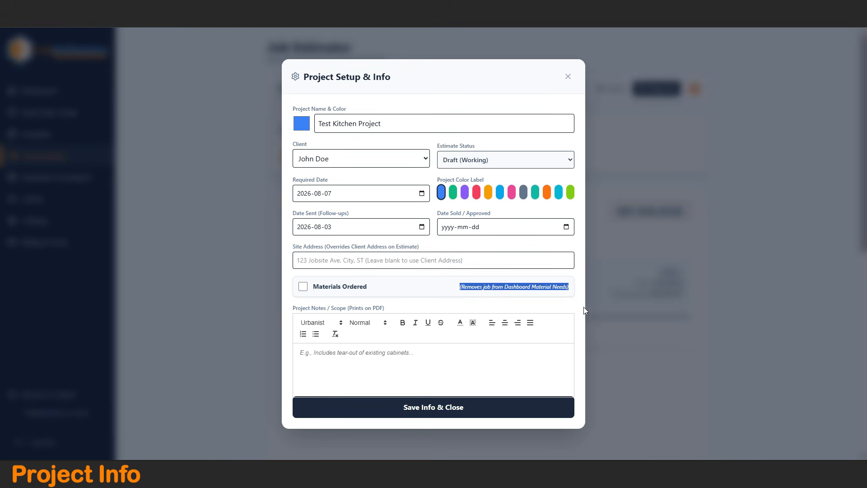
Enter the numbered list item 1234 in the project notes and save the project info.
drag(399, 307, 292, 311)
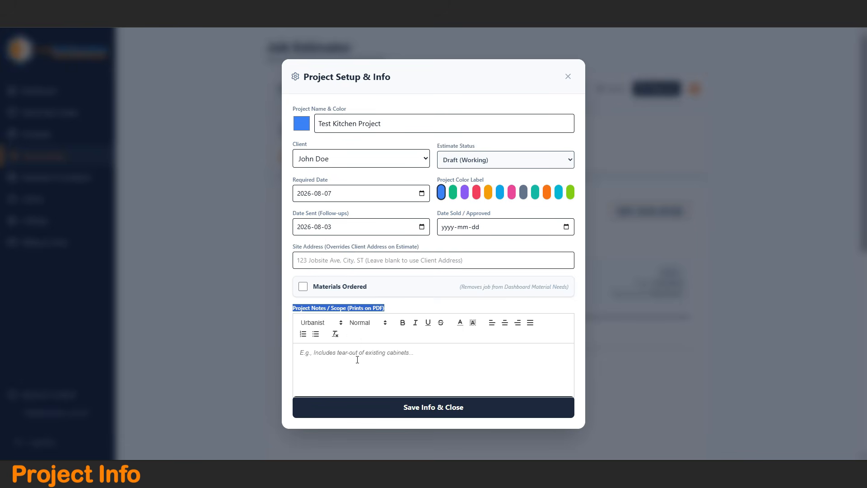
click(421, 353)
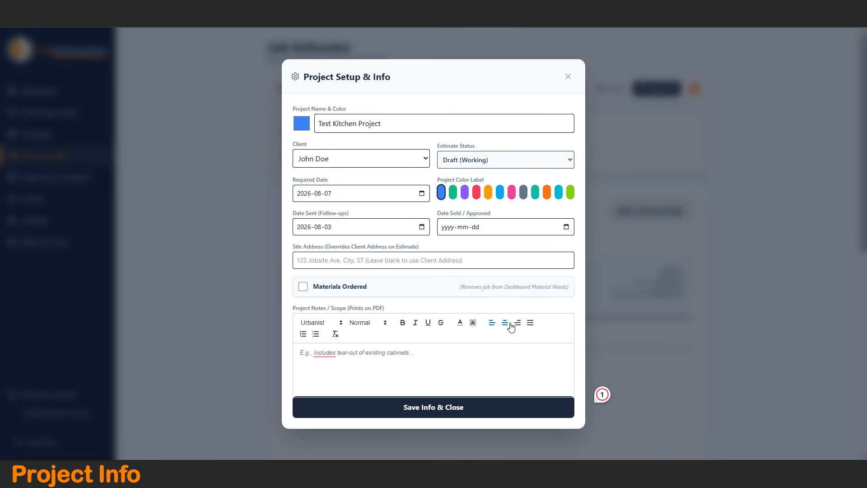
text(1. 1234)
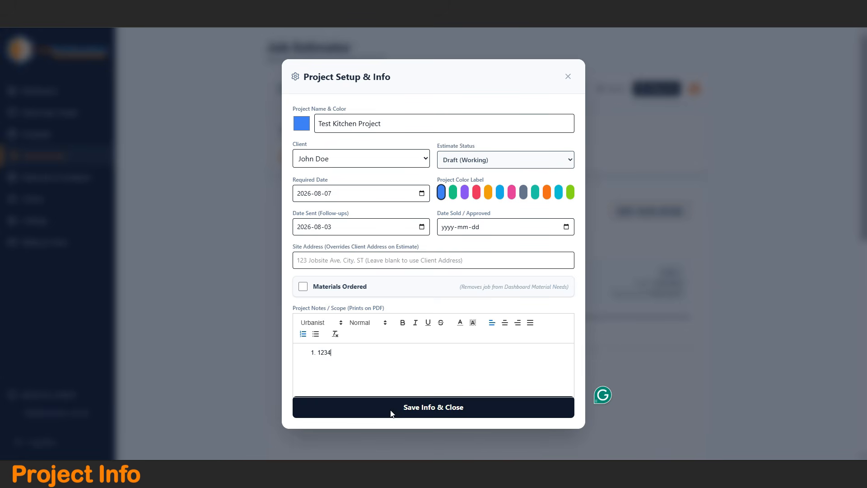
click(391, 413)
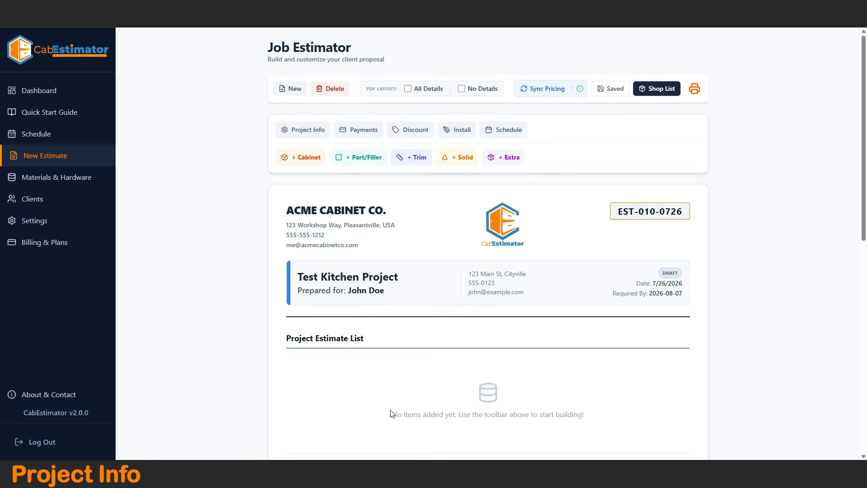
Add a payment record of 5000.00 to the project with the note Deposit.
click(360, 130)
triple_click(392, 184)
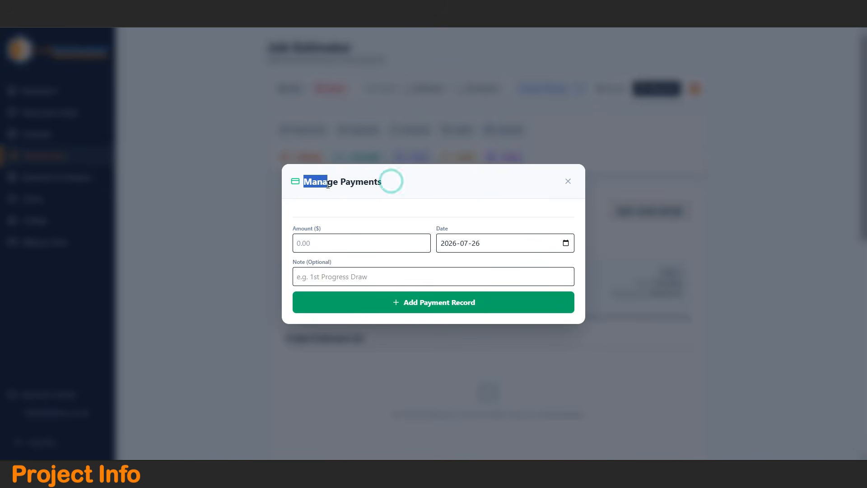
click(340, 246)
text(500)
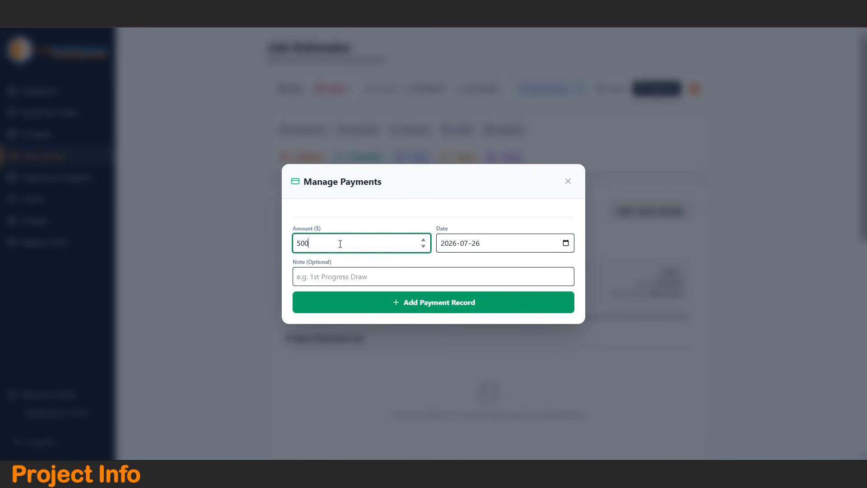
text(0.00)
click(355, 276)
text(Deposit)
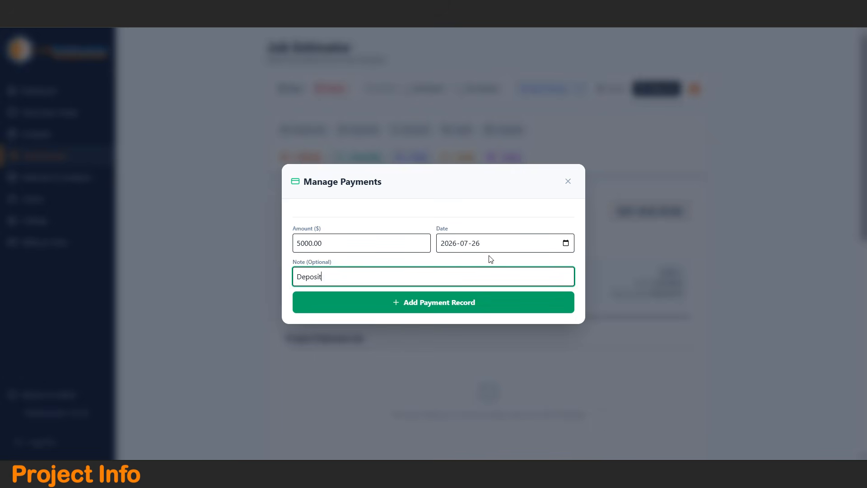
click(429, 302)
Check the deposit entry under the applied payments in the estimate's totals section.
scroll(457, 290, down, 10)
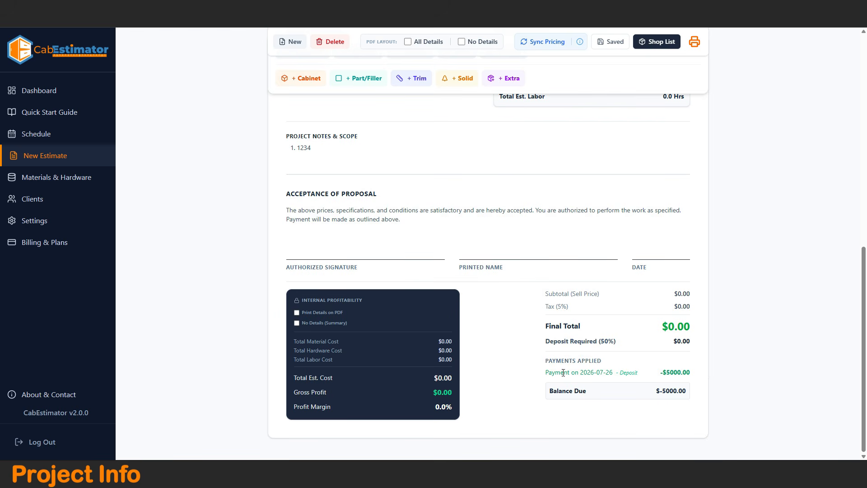
drag(546, 373, 697, 376)
click(695, 364)
Apply a project discount labelled Promo at 10 percent.
scroll(689, 361, up, 8)
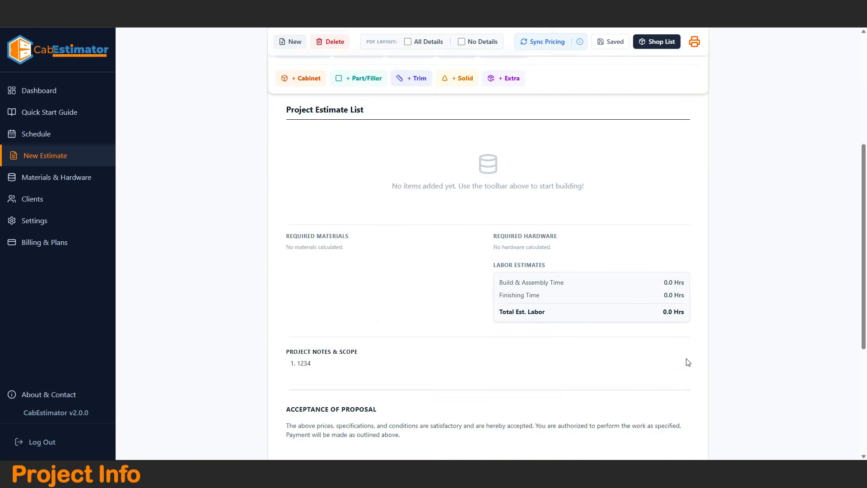
scroll(682, 352, up, 2)
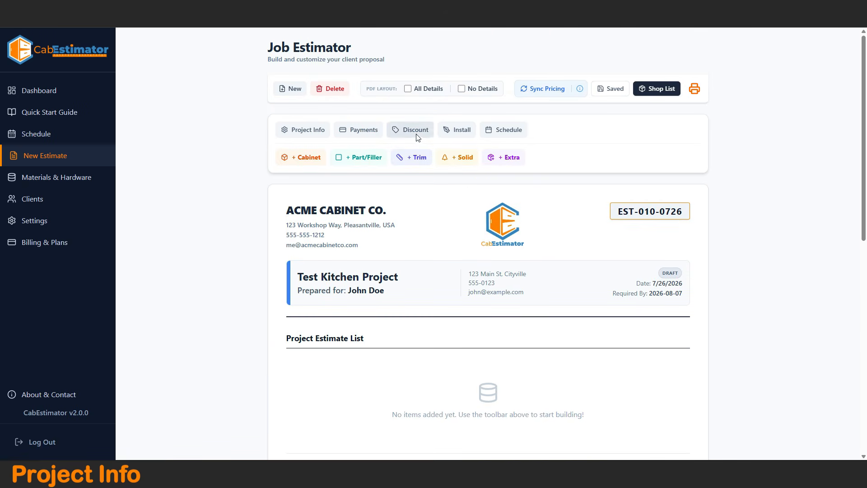
click(412, 131)
click(299, 246)
click(336, 260)
text(Promo)
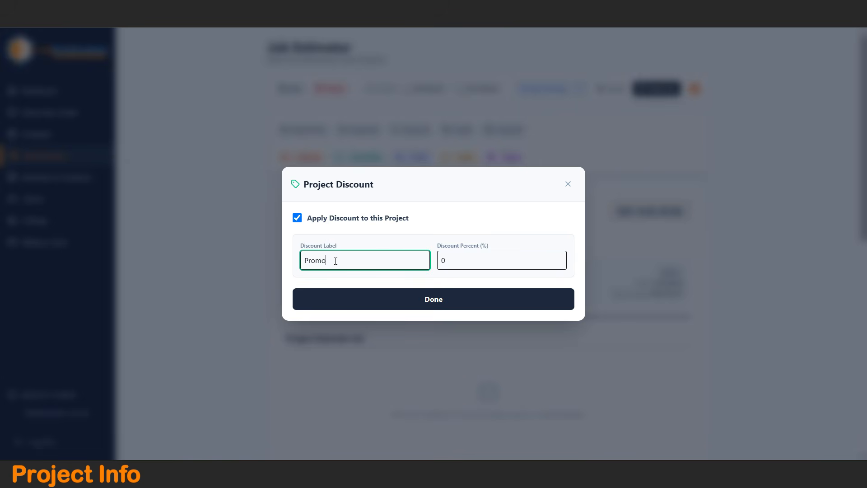
click(451, 258)
text(10)
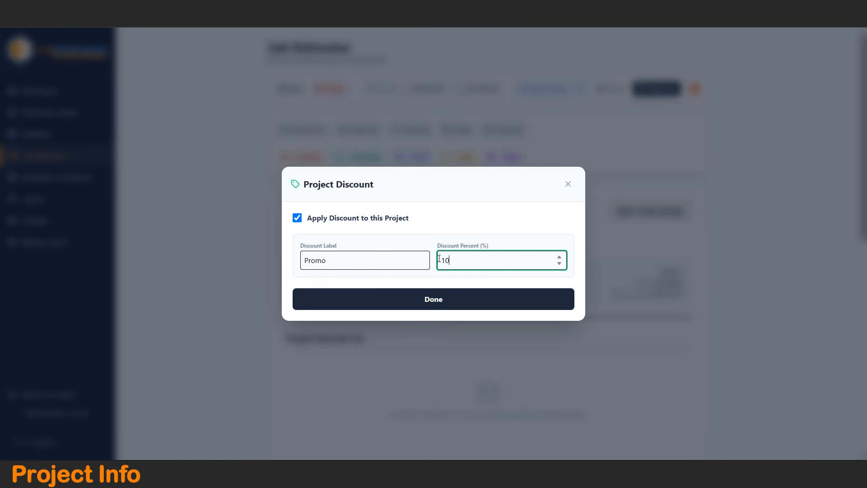
click(439, 306)
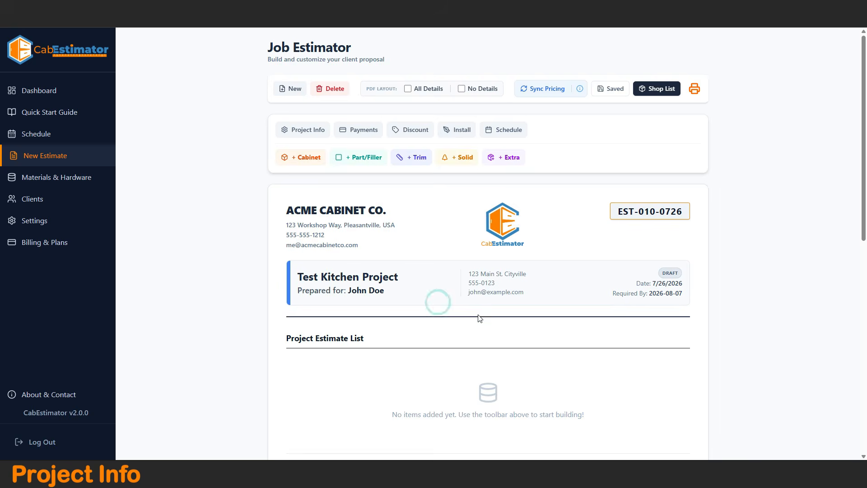
Apply the installation fee by percentage of subtotal (15%), after trying the per-cabinet option with 10 cabinets.
click(459, 131)
click(297, 233)
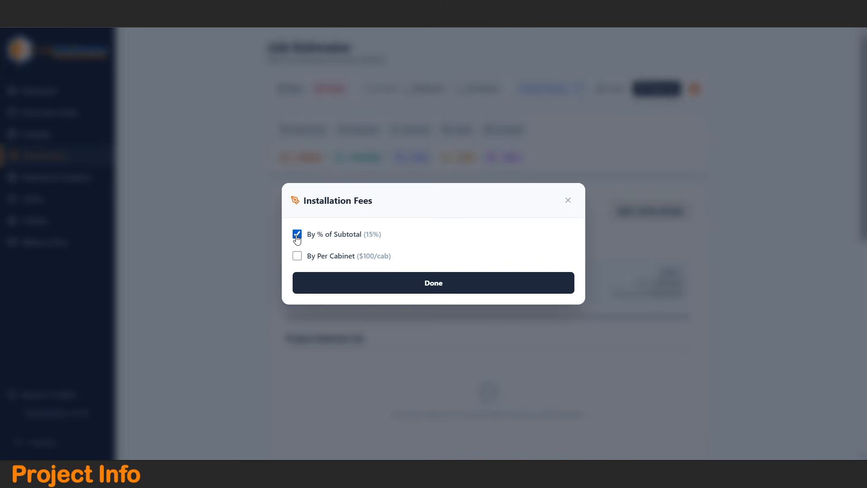
click(297, 255)
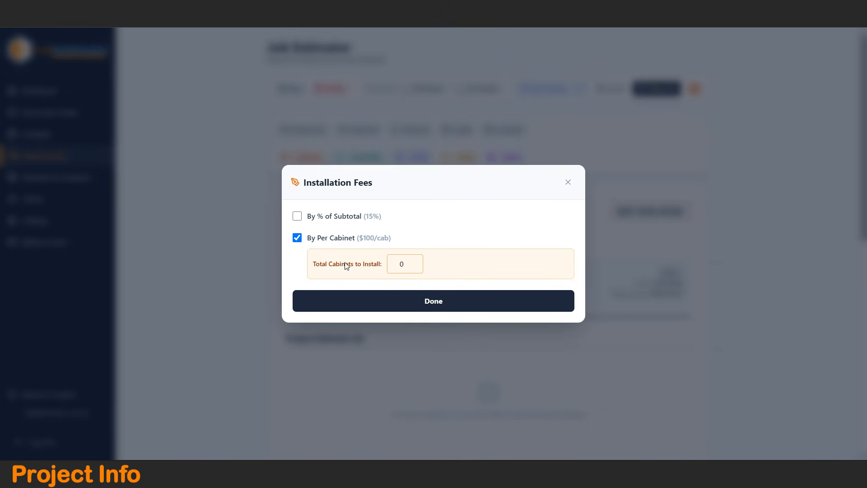
double_click(409, 265)
text(10)
click(297, 216)
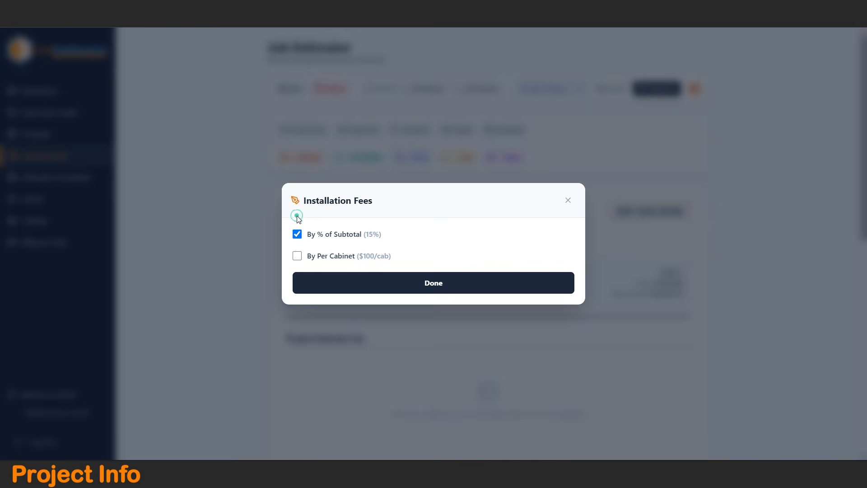
click(400, 285)
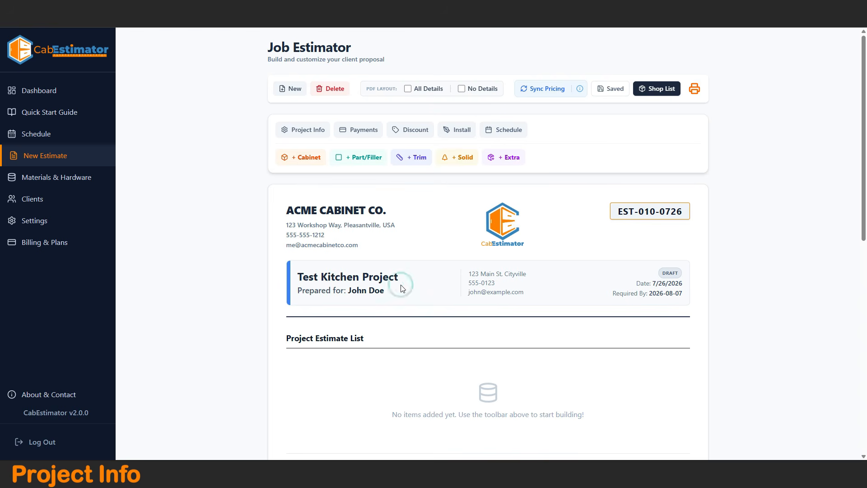
Review the production schedule's calculated required hours, start date and stage days, and close the schedule.
click(500, 129)
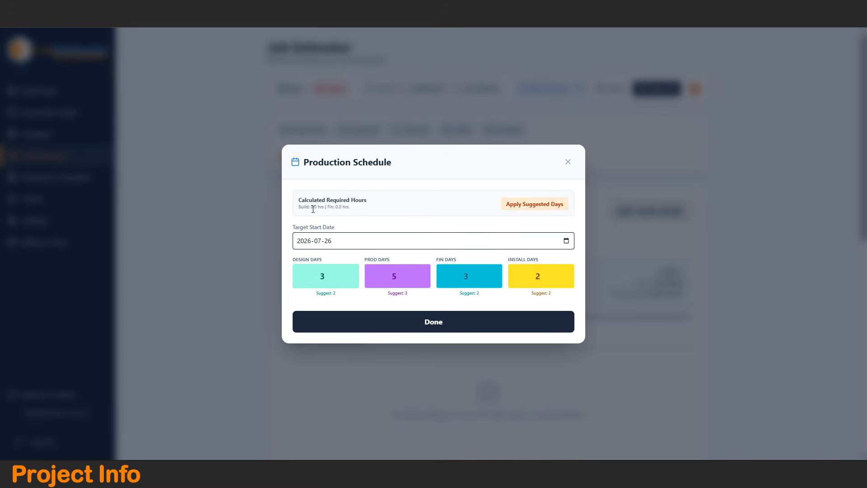
drag(373, 199, 405, 205)
click(407, 204)
click(462, 323)
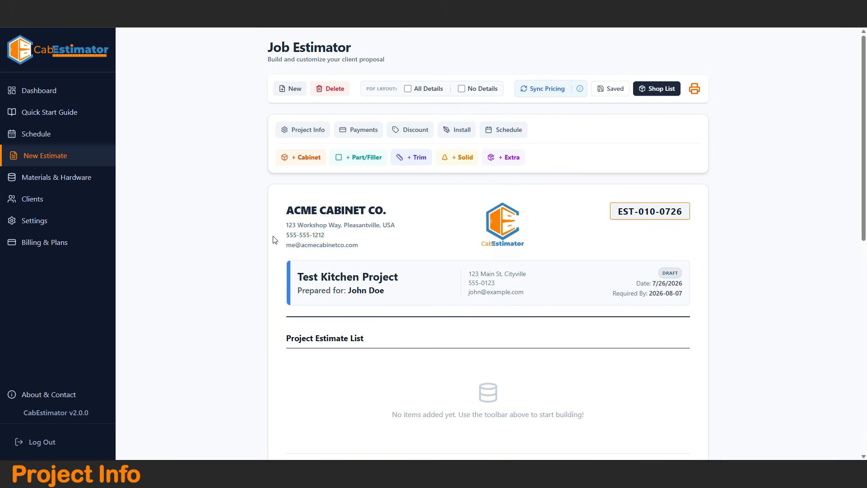